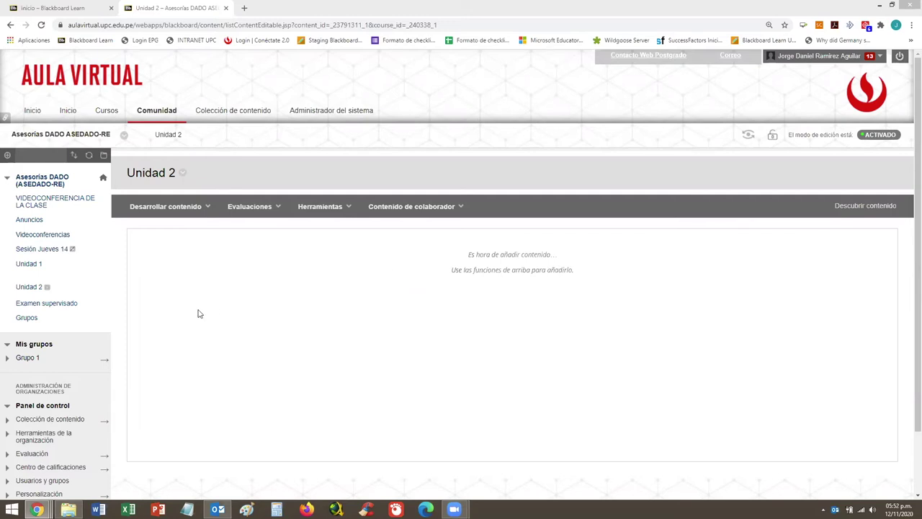
Start a new single group with manual enrollment in the organization's Grupos area and name it "Grupo 4".
left_click(26, 319)
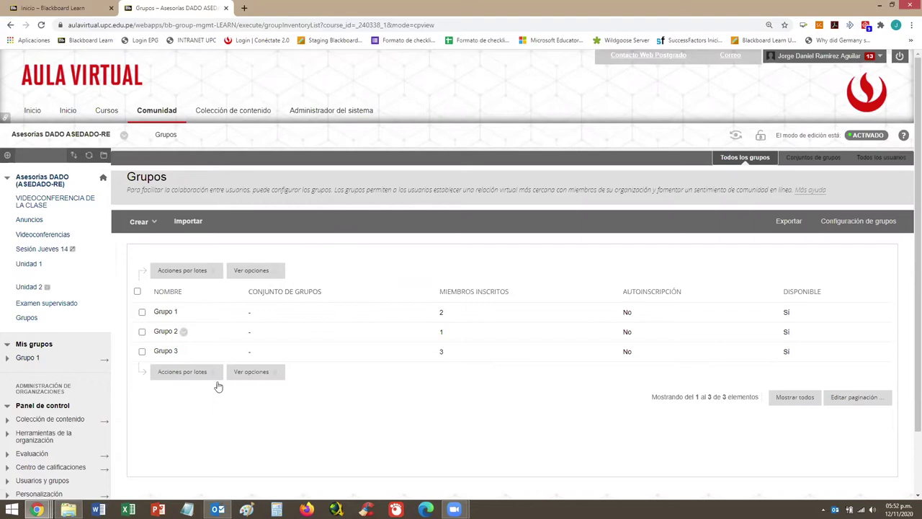
scroll(414, 338, "down", 1)
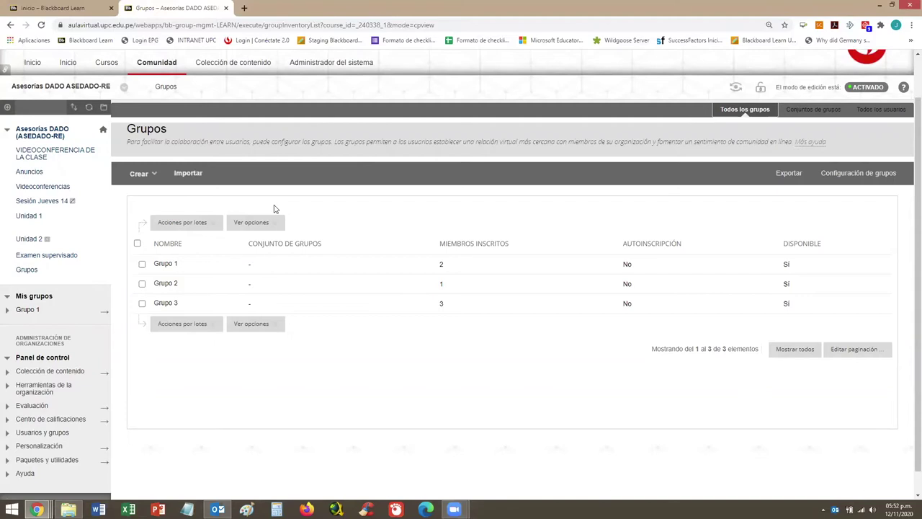
scroll(274, 209, "up", 1)
left_click(148, 222)
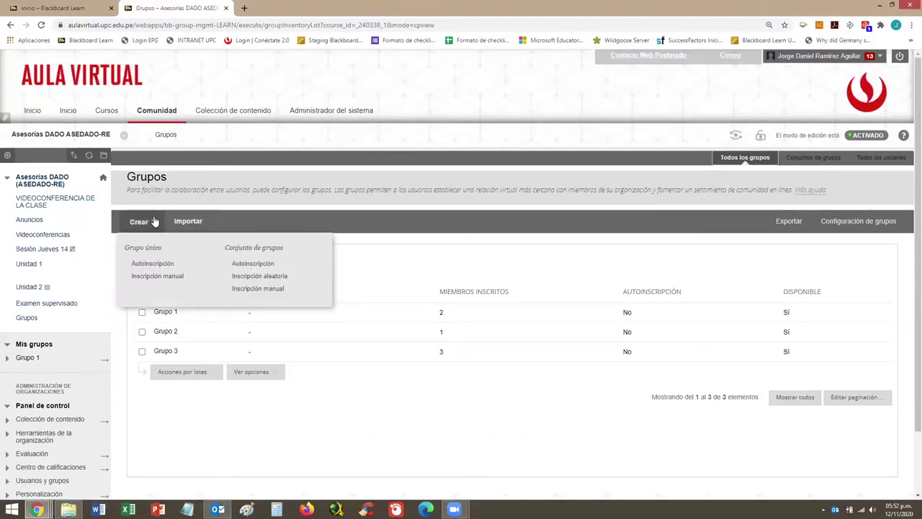
left_click(170, 278)
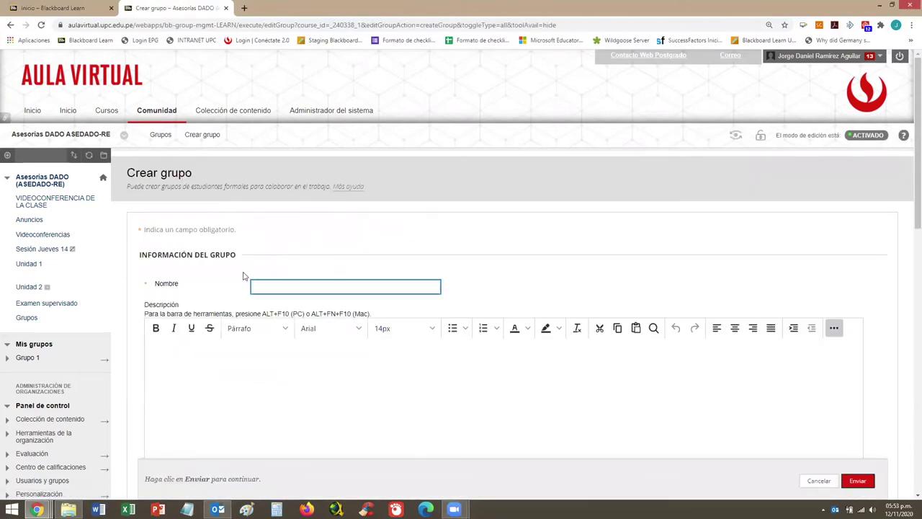
left_click(292, 283)
type("Grupo")
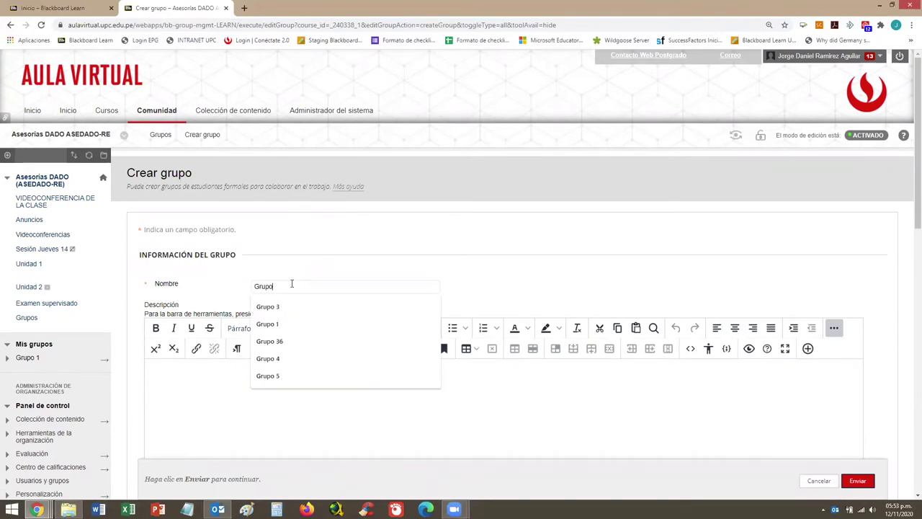
type(" 4")
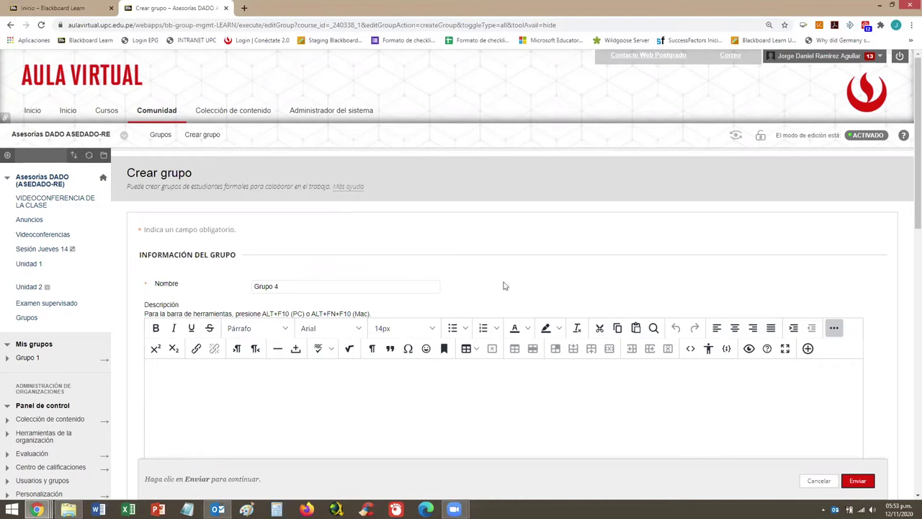
Add the third, fifth, seventh and ninth listed participants as members of Grupo 4 and submit the group.
left_click_drag(908, 167, 908, 291)
scroll(411, 174, "up", 2)
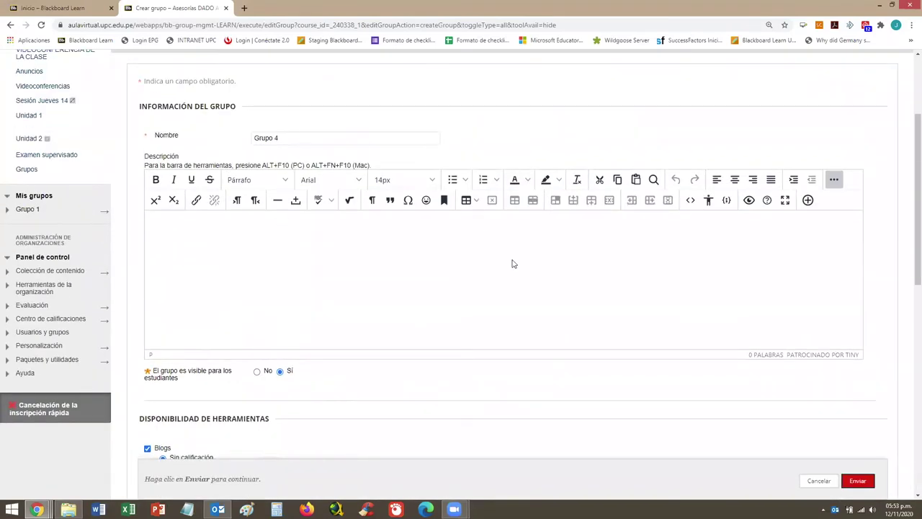
scroll(512, 263, "down", 8)
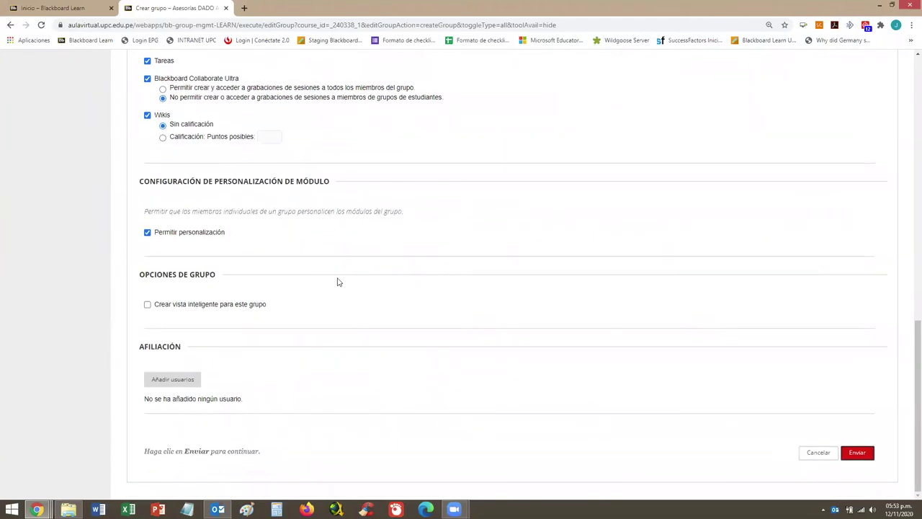
left_click(180, 384)
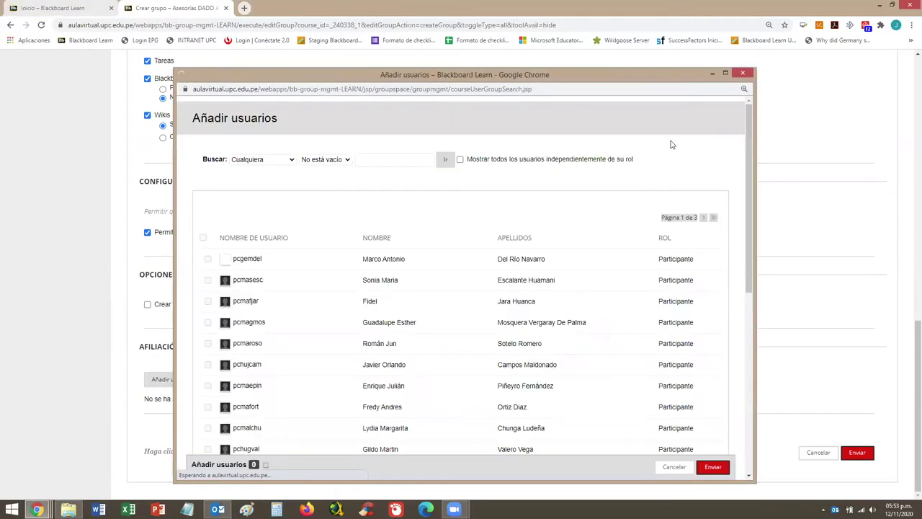
left_click(726, 75)
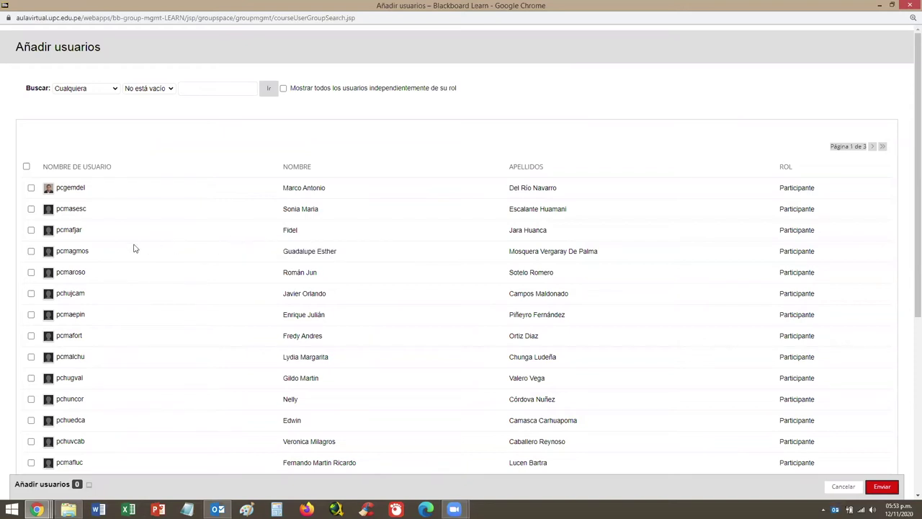
left_click(31, 230)
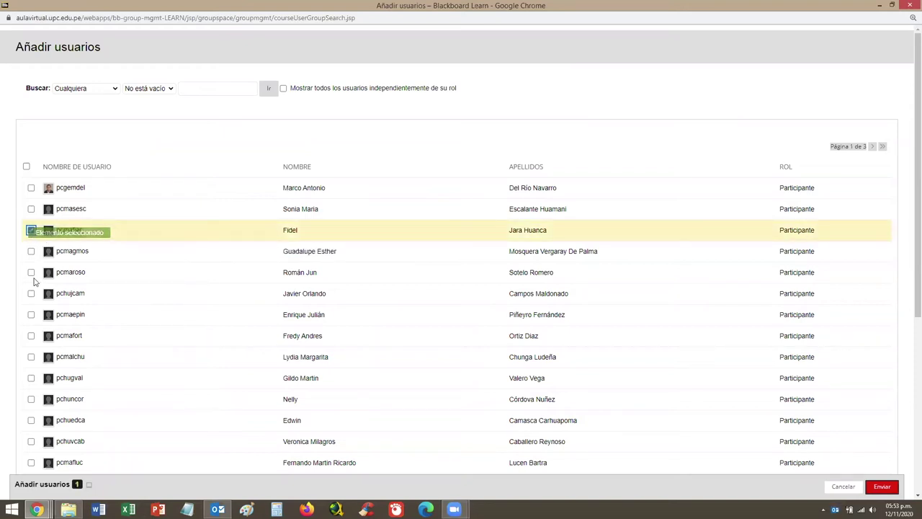
left_click(31, 271)
left_click(31, 314)
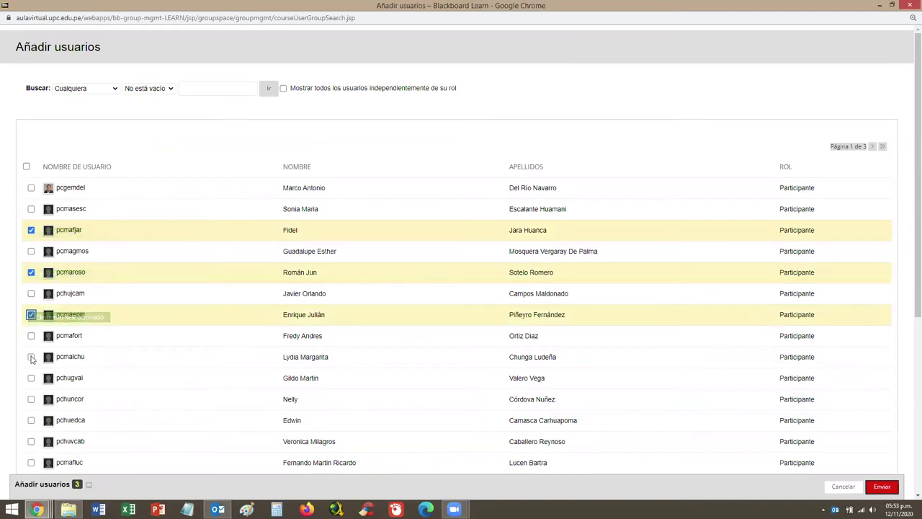
left_click(31, 357)
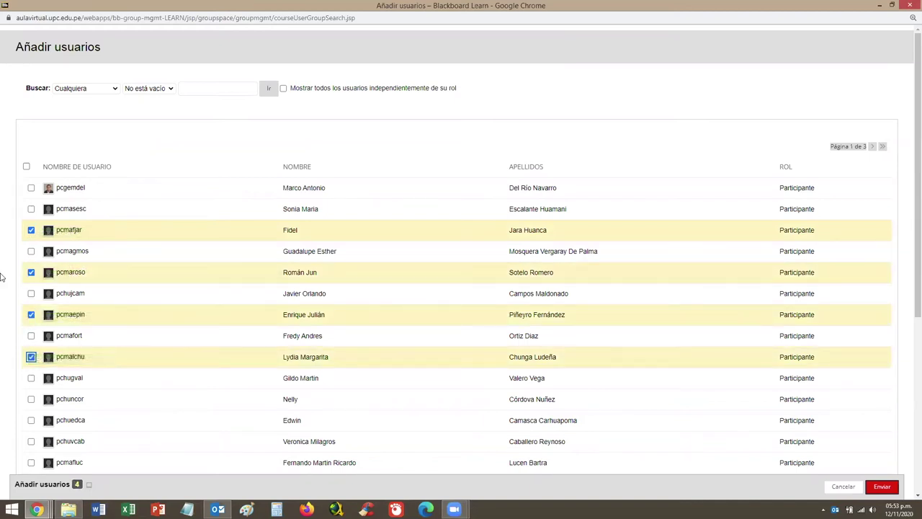
left_click(882, 487)
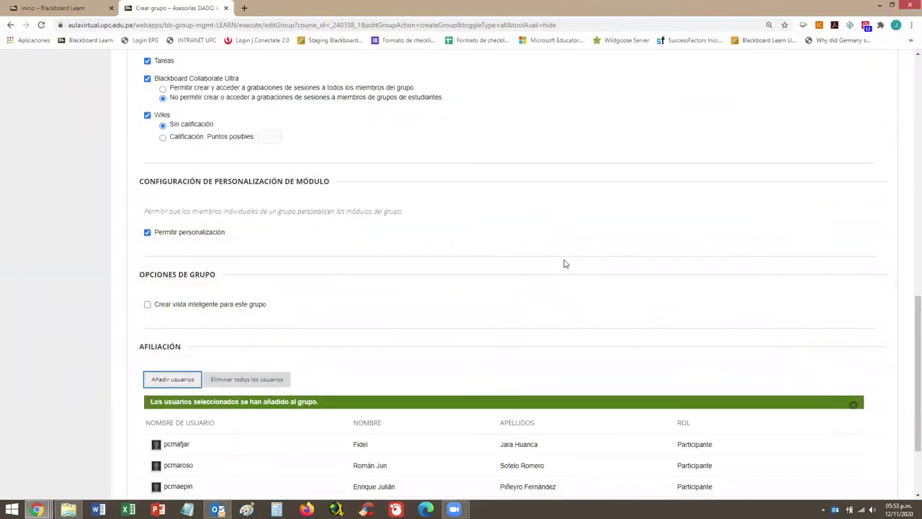
scroll(565, 264, "down", 3)
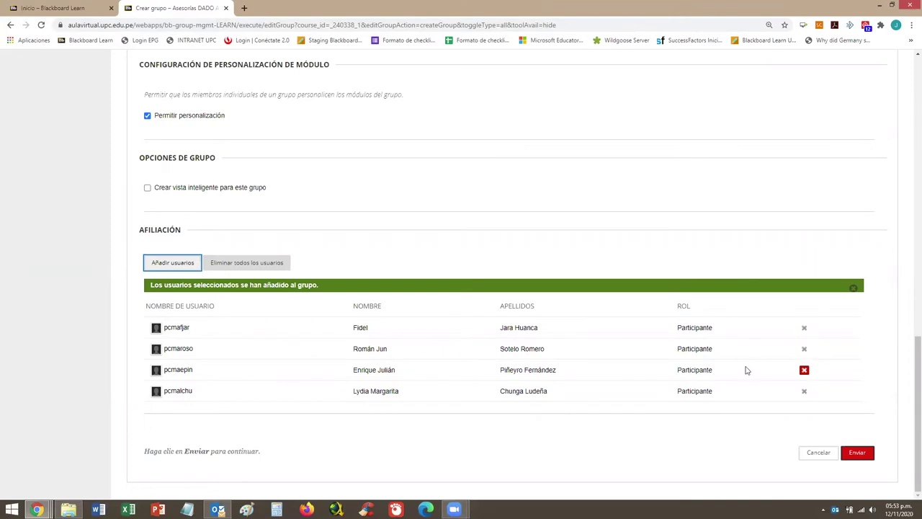
left_click(859, 453)
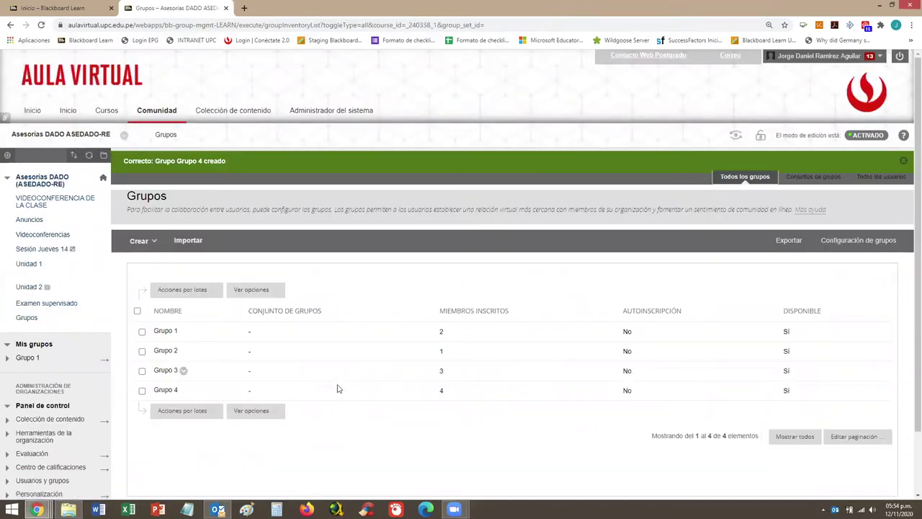
Start another single group with manual enrollment and name it "Grupo 5".
scroll(342, 344, "down", 1)
left_click(151, 195)
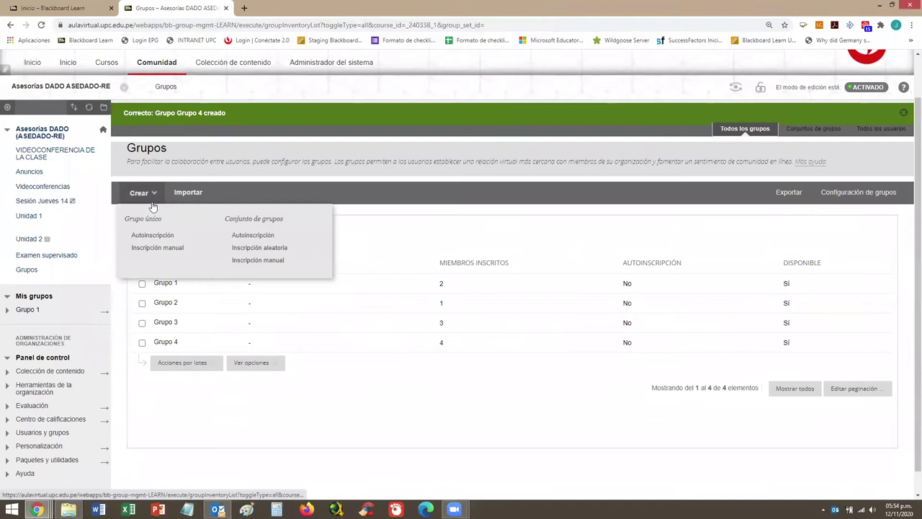
left_click(168, 248)
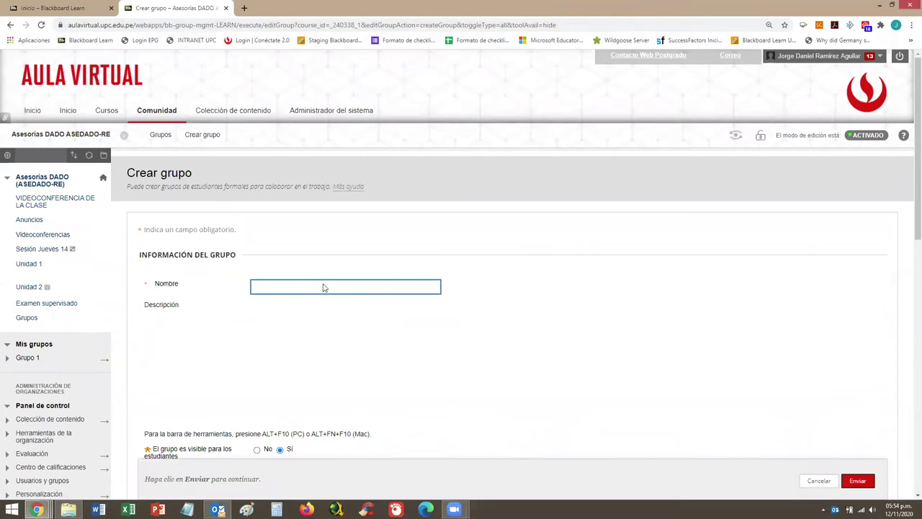
scroll(314, 285, "down", 2)
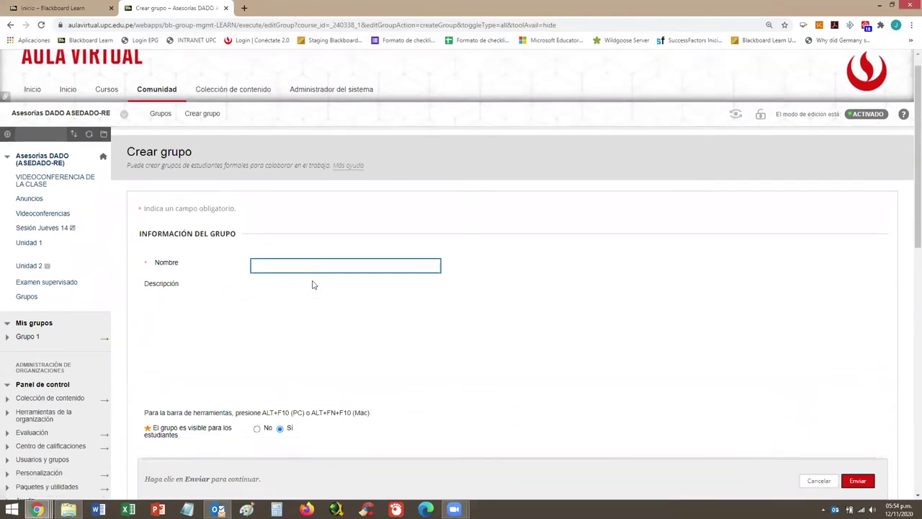
type("Grupo 5")
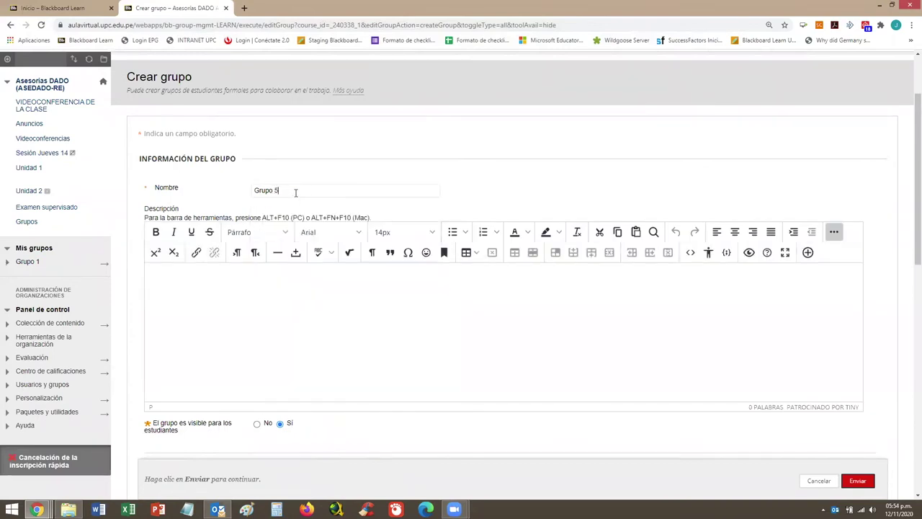
Add the 15th, 16th, 19th and 20th listed participants as members of Grupo 5 and submit the group.
left_click_drag(908, 162, 912, 387)
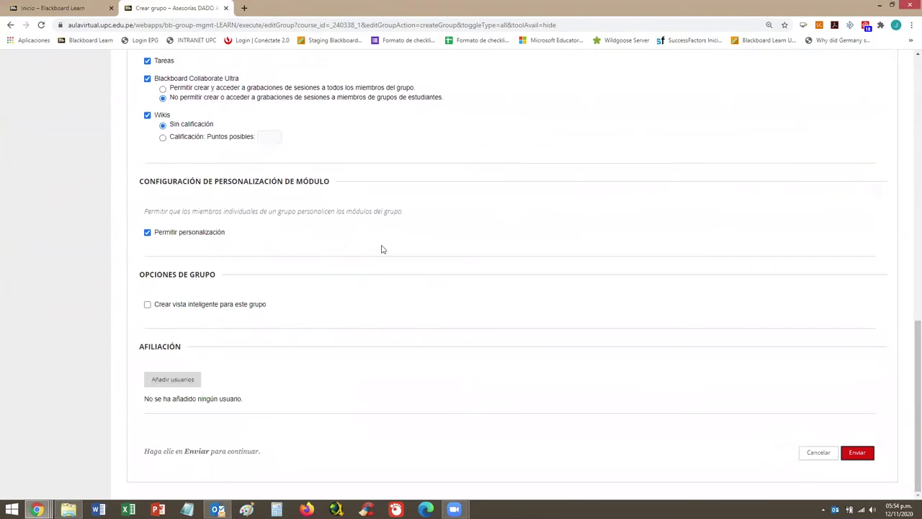
left_click(180, 381)
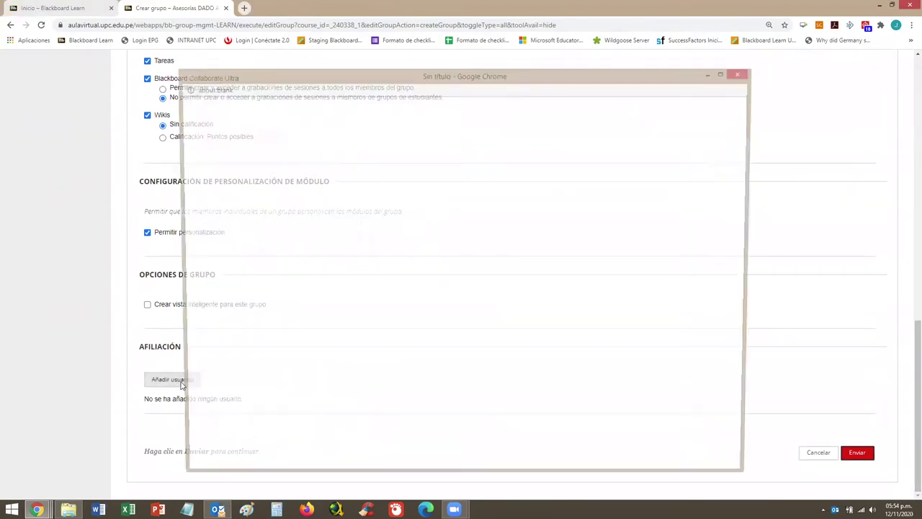
left_click(726, 73)
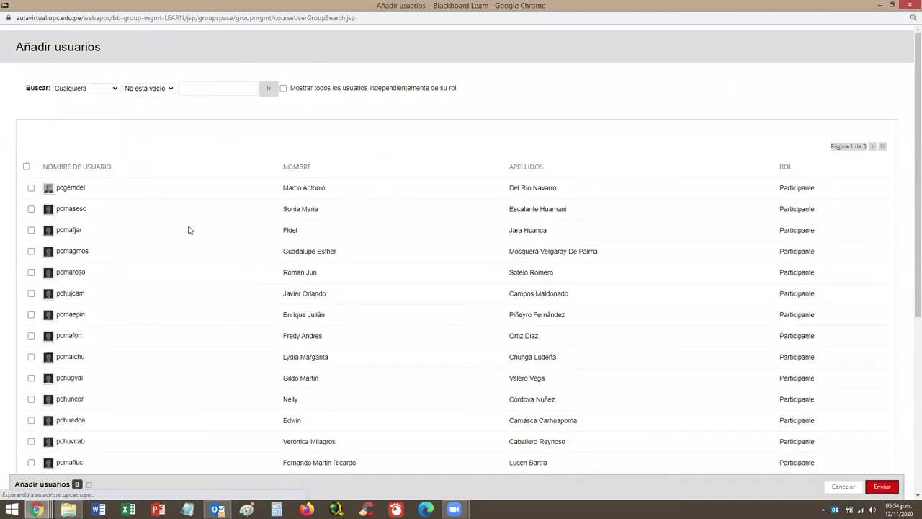
scroll(190, 230, "down", 2)
scroll(190, 230, "down", 1)
left_click(31, 292)
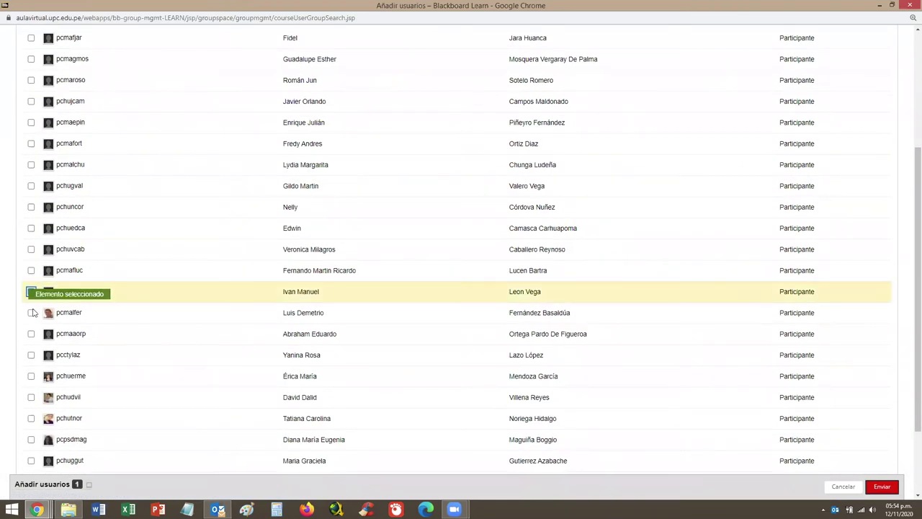
left_click(31, 312)
left_click(31, 375)
left_click(31, 396)
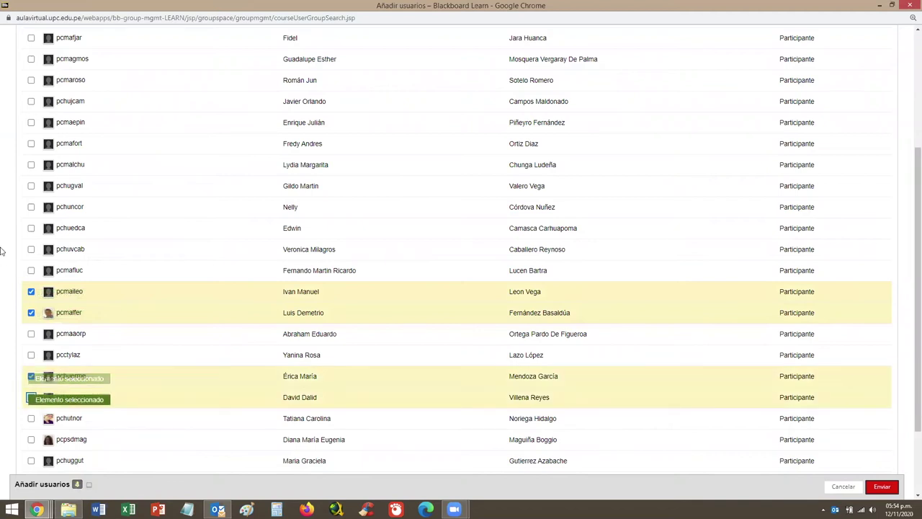
scroll(194, 322, "down", 3)
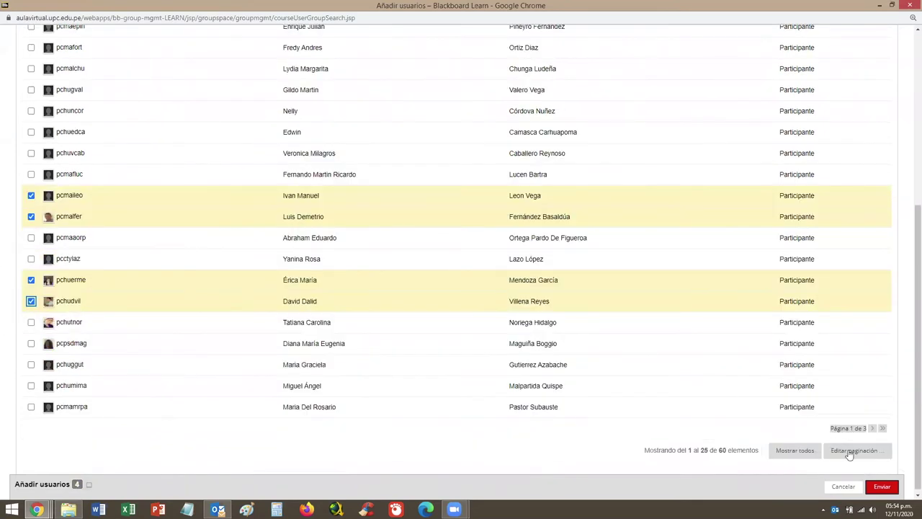
left_click(882, 487)
scroll(708, 264, "down", 4)
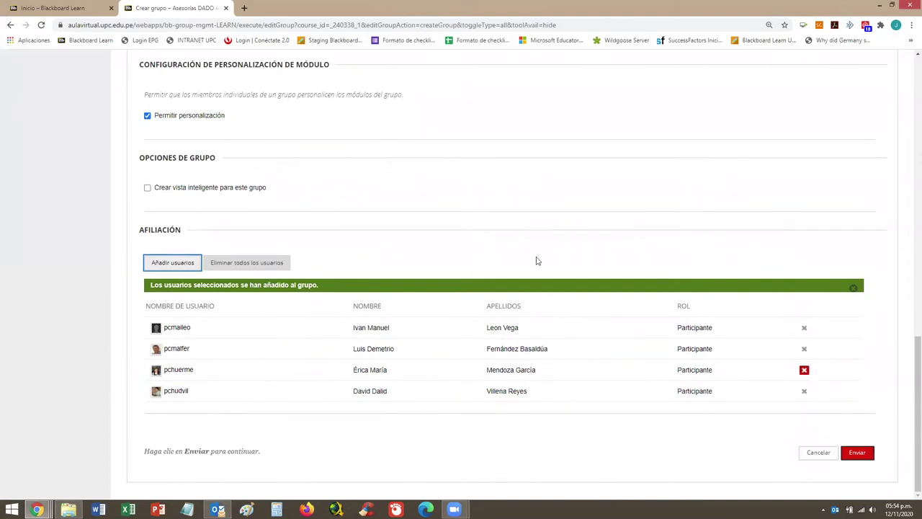
left_click(861, 455)
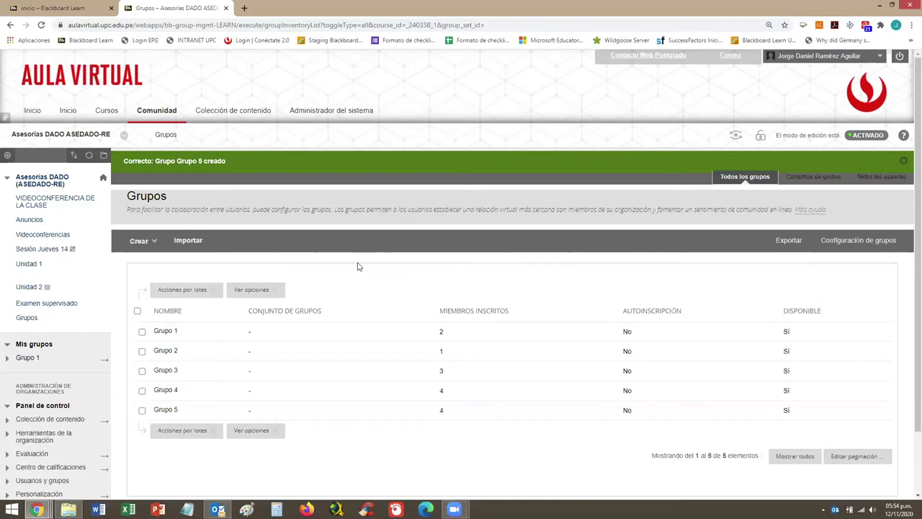
Start a new Actividad evaluation in Unidad 2 and name it "Trabajo final grupal".
left_click(24, 289)
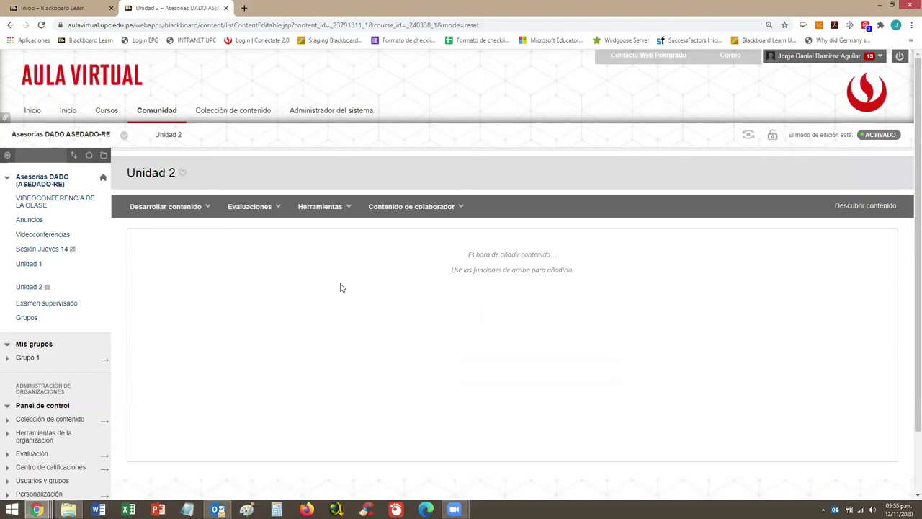
left_click(271, 207)
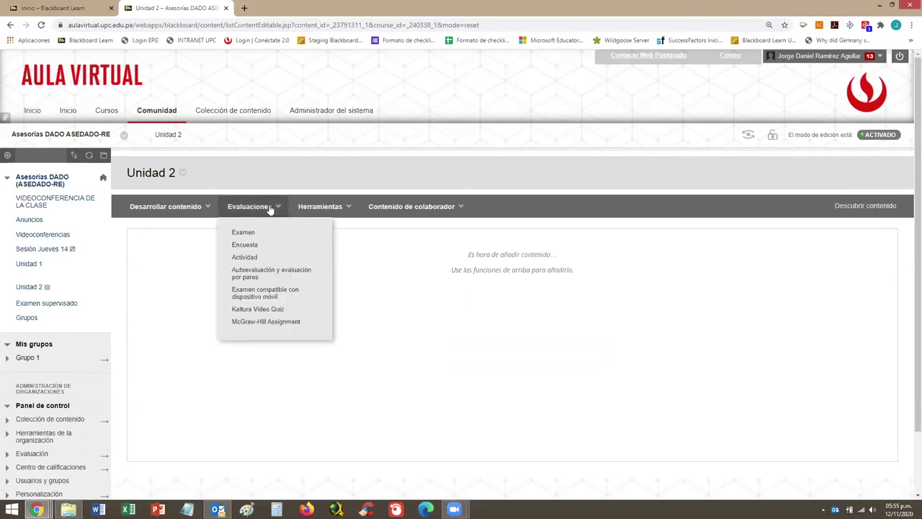
left_click(245, 258)
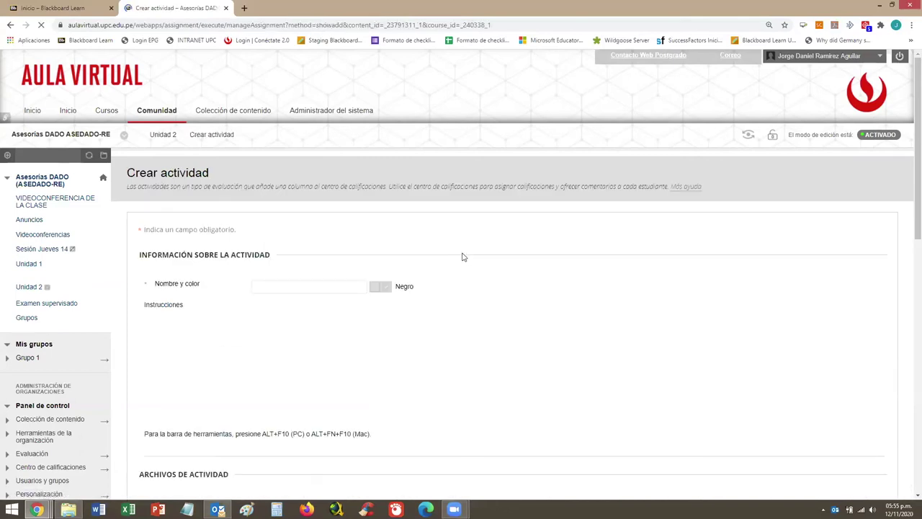
left_click(290, 285)
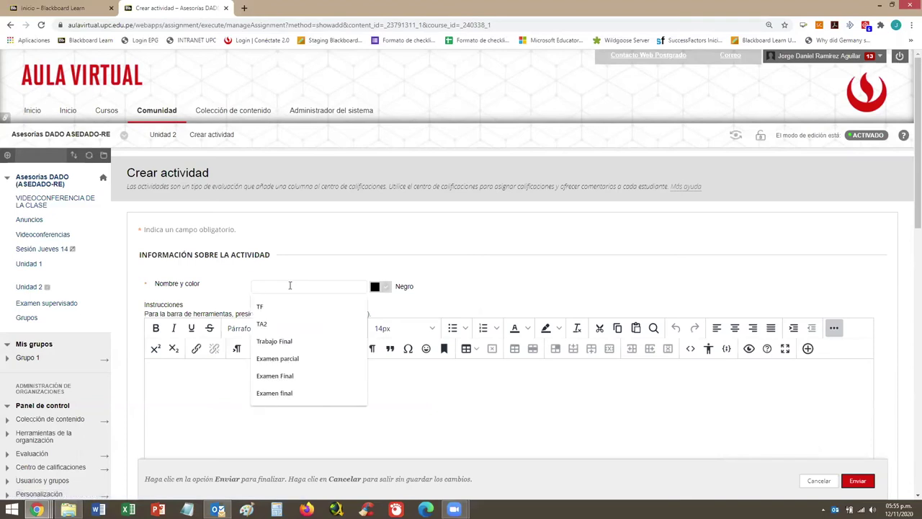
type("Tra")
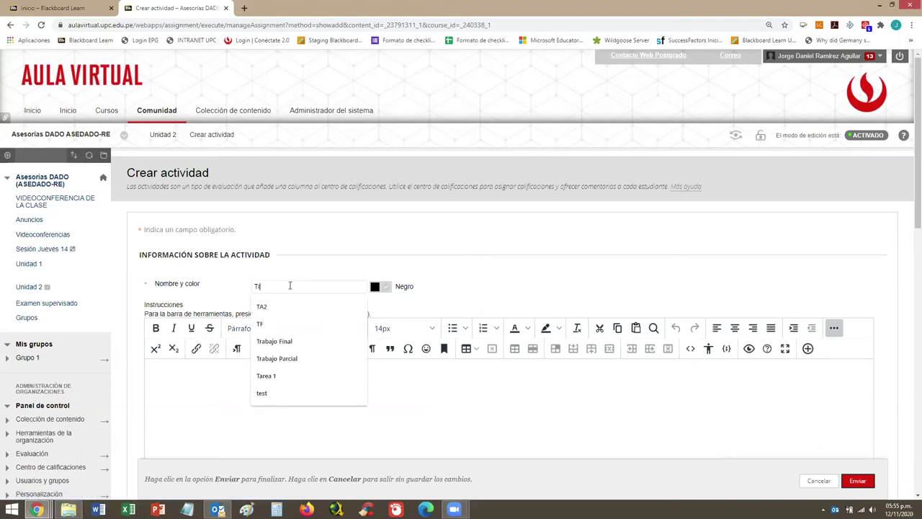
type("bajo ")
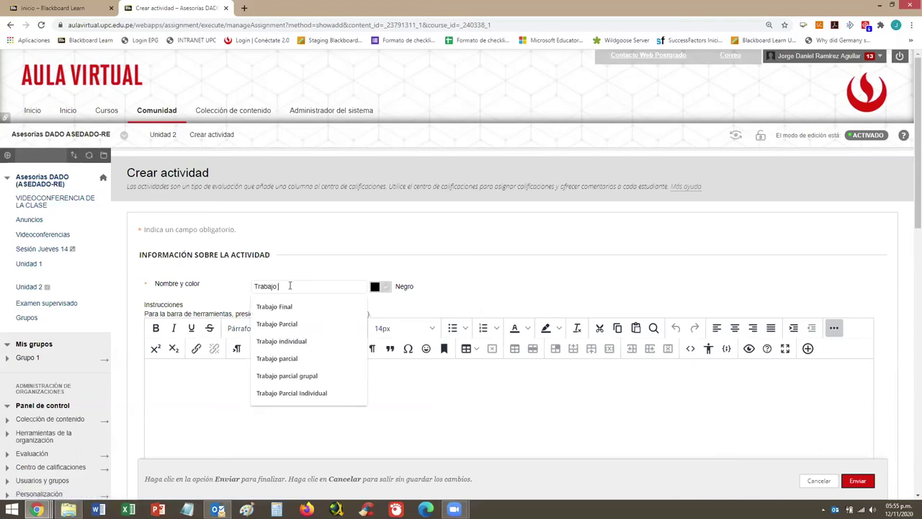
type("final grupal")
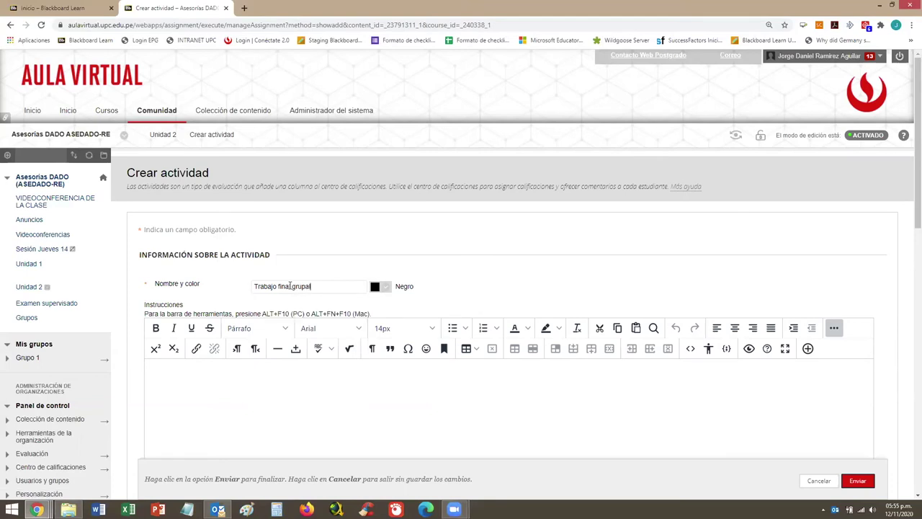
Set the activity's Puntos posibles to 20 in the Calificación section, leaving the instructions blank.
scroll(910, 169, "down", 2)
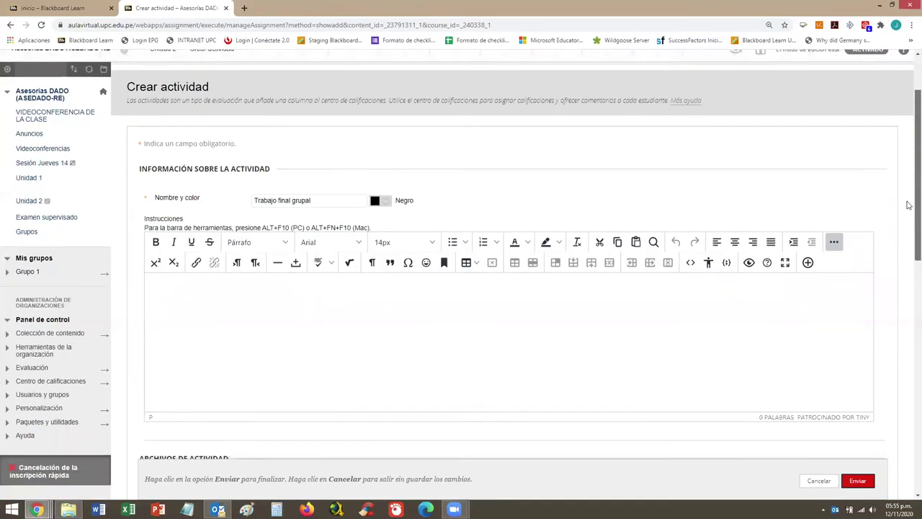
left_click(393, 290)
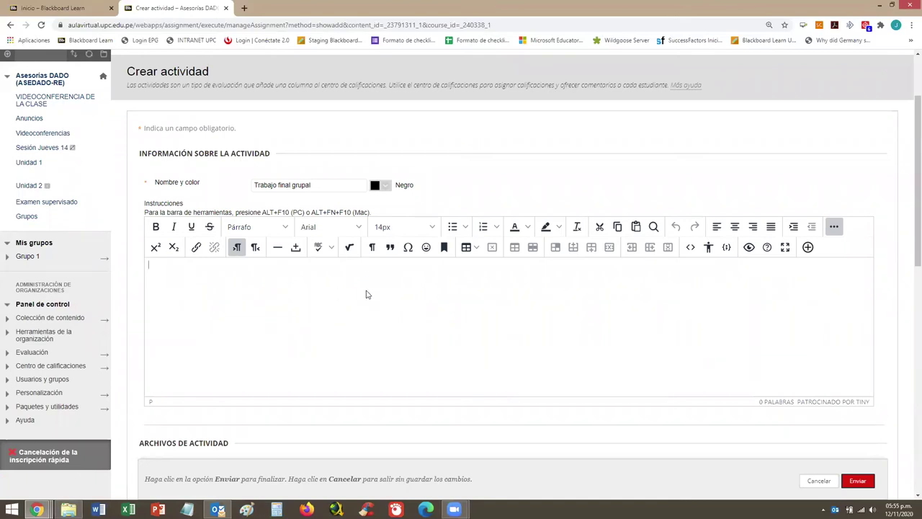
scroll(908, 245, "down", 3)
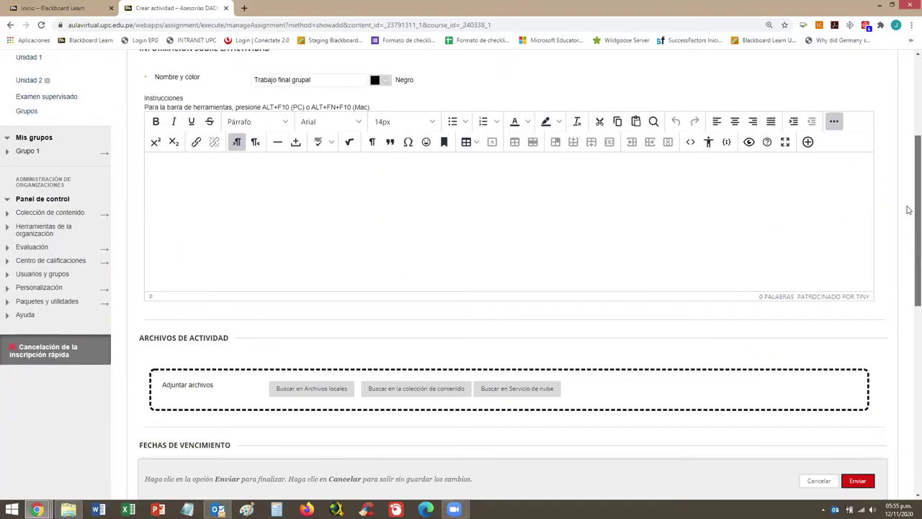
scroll(909, 245, "down", 4)
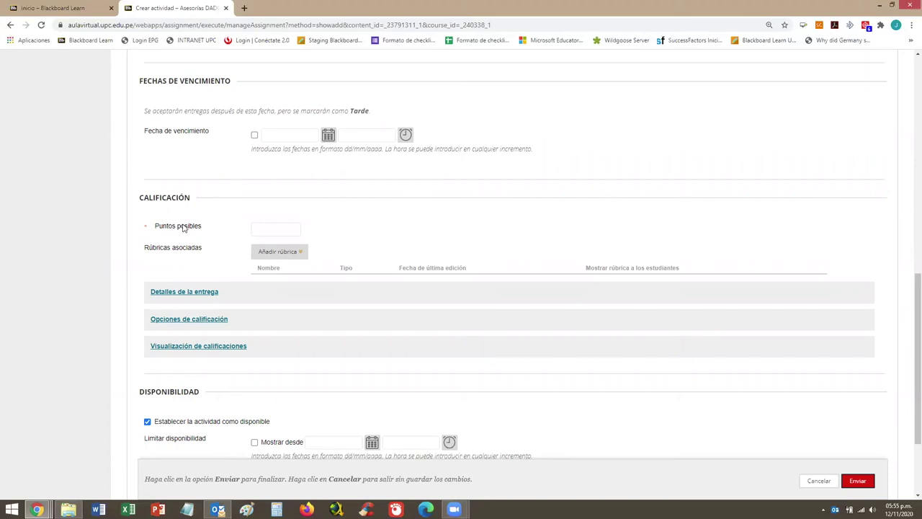
left_click(274, 226)
type("20")
left_click(468, 229)
In Detalles de la entrega, set the activity type to Entrega de grupo and assign it to all groups, Grupo 1 to Grupo 5.
left_click(195, 298)
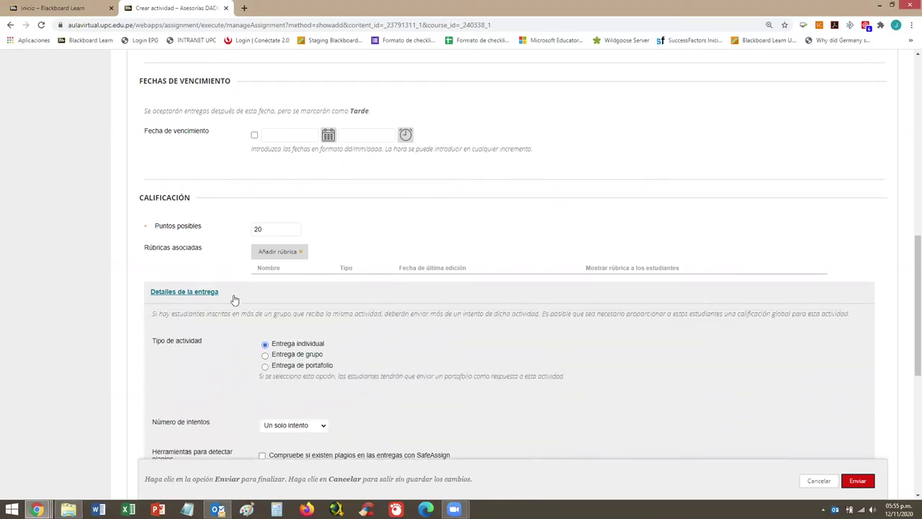
scroll(455, 307, "down", 1)
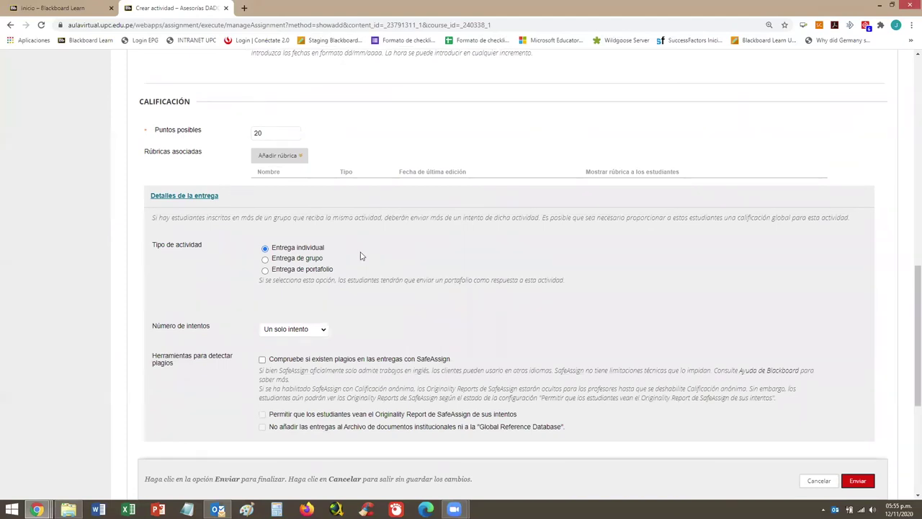
left_click(266, 260)
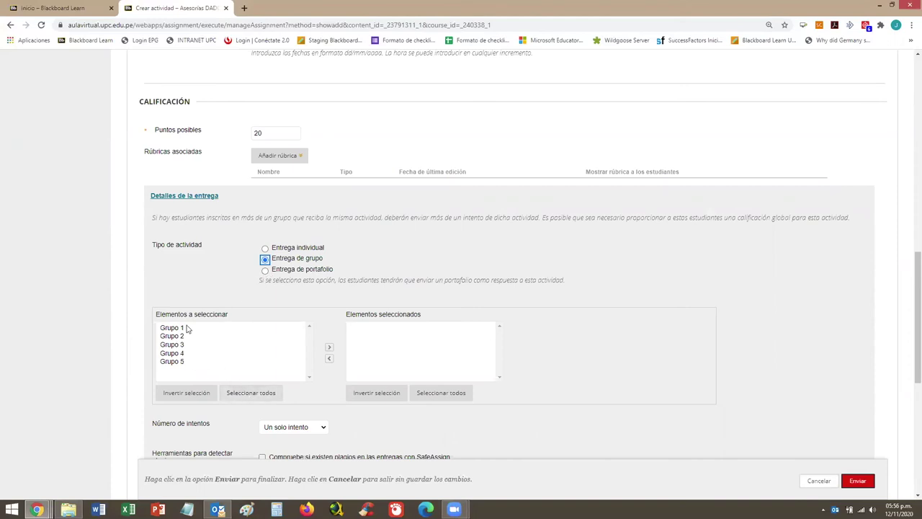
left_click(245, 393)
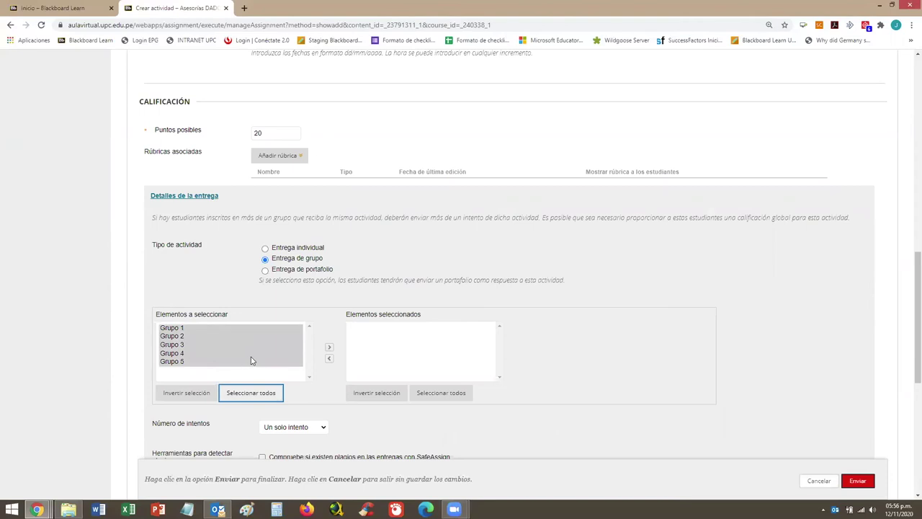
left_click(330, 349)
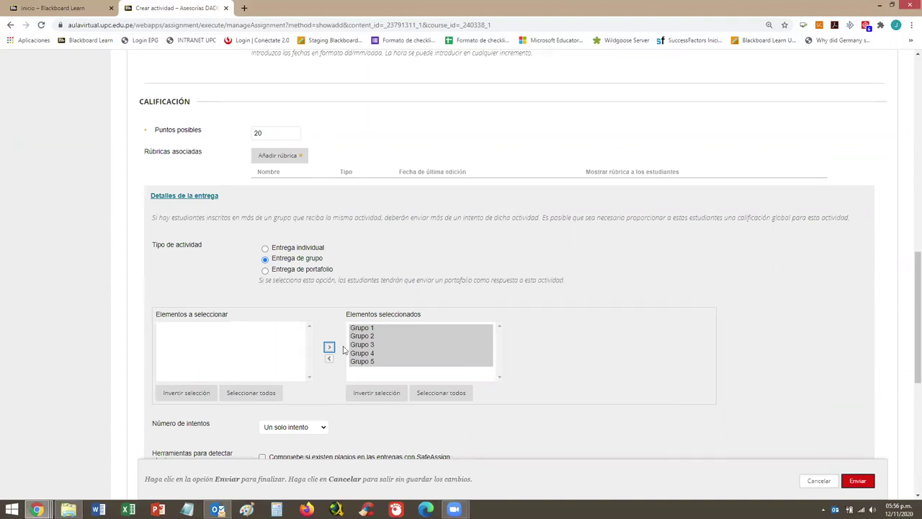
left_click(793, 313)
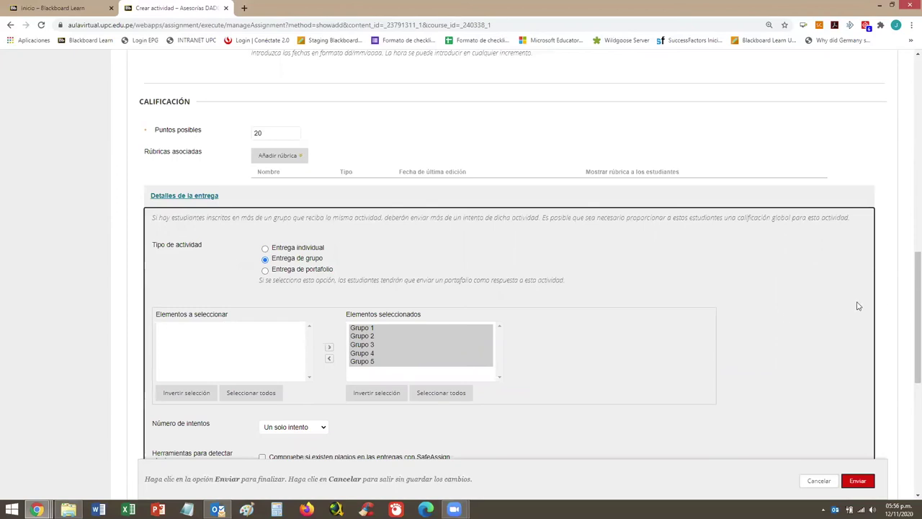
Limit the activity's availability from 12/11/2020 17:56 until 13/11/2020 23:59 and submit the activity.
scroll(883, 305, "down", 5)
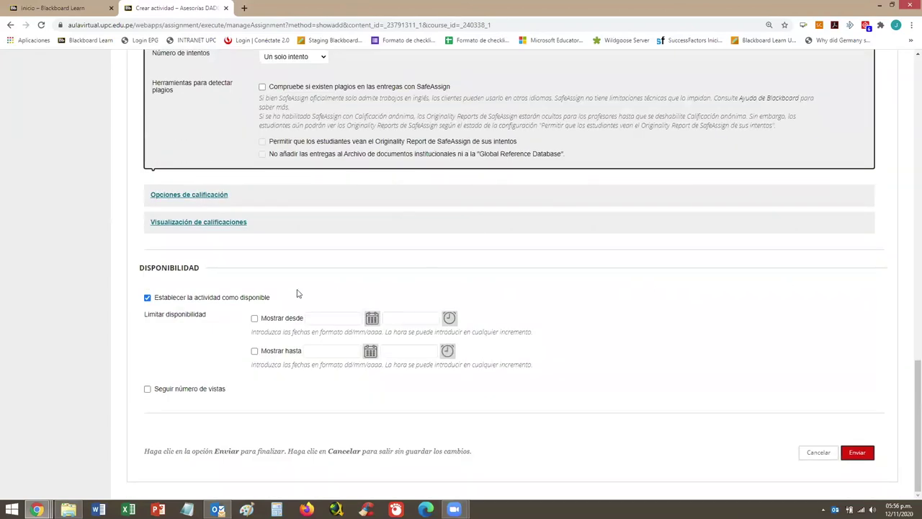
left_click(254, 317)
left_click(254, 351)
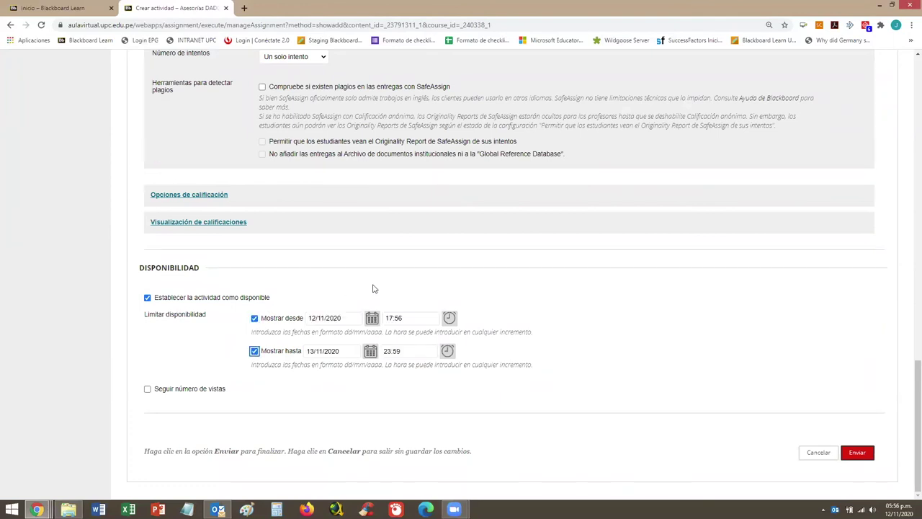
left_click(447, 319)
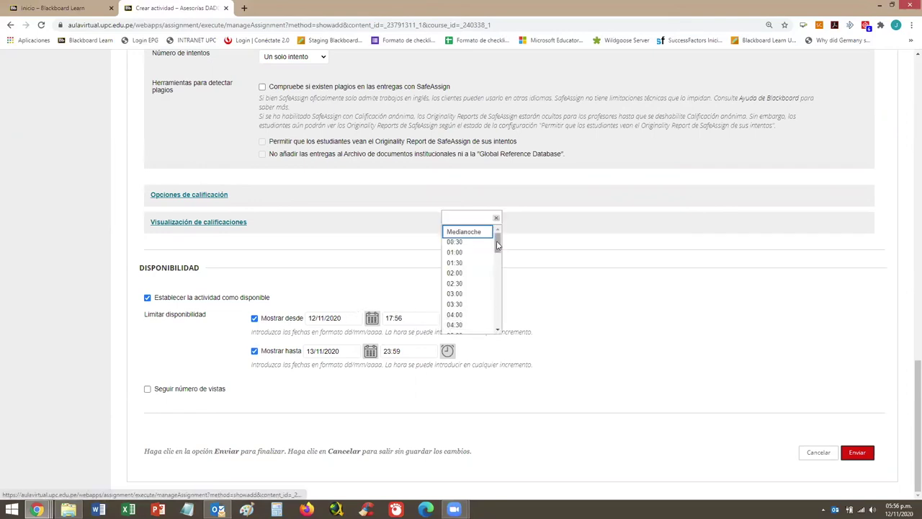
left_click(505, 281)
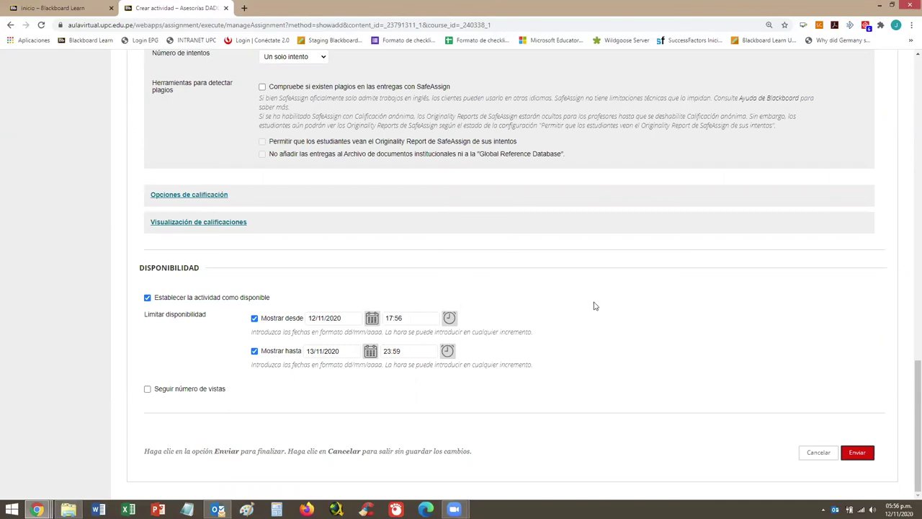
left_click(856, 456)
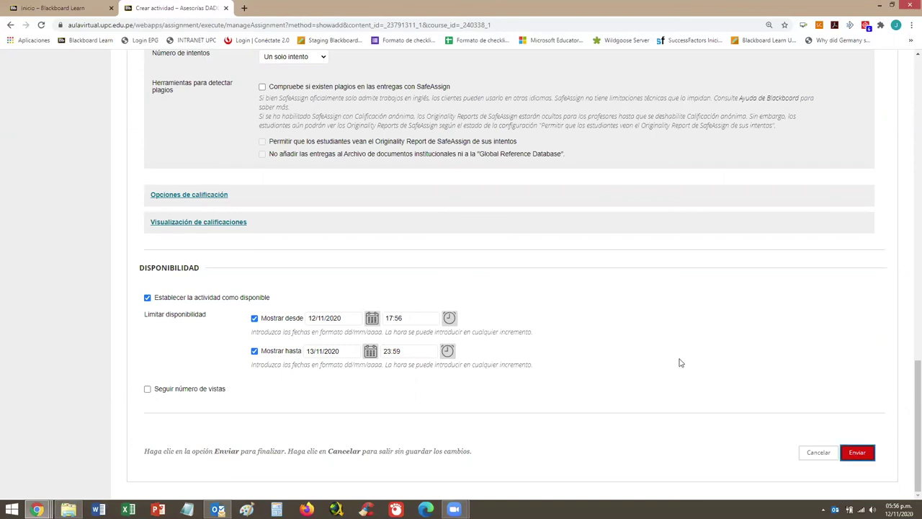